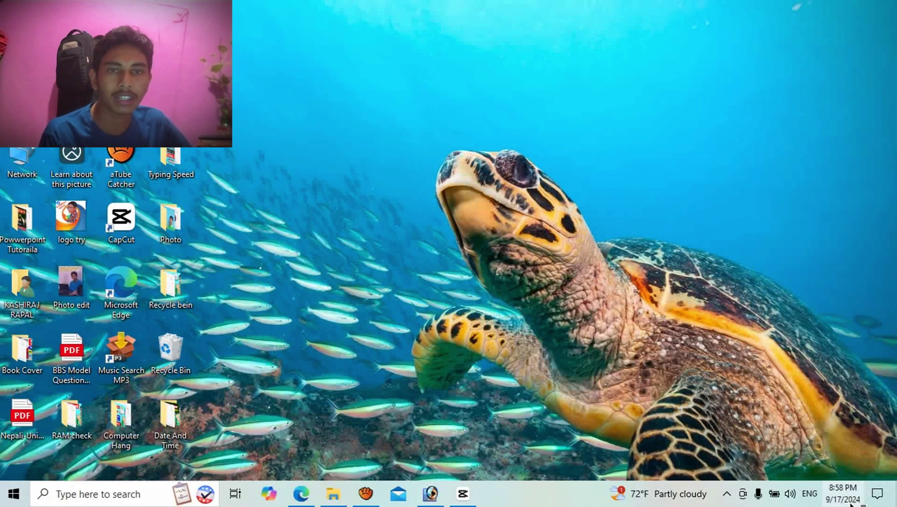
pyautogui.moveTo(851, 504)
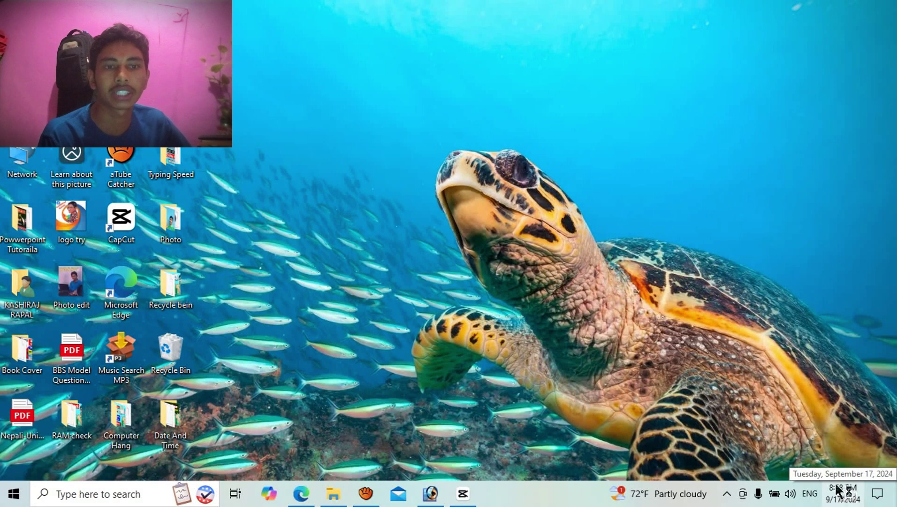
pyautogui.rightClick(645, 267)
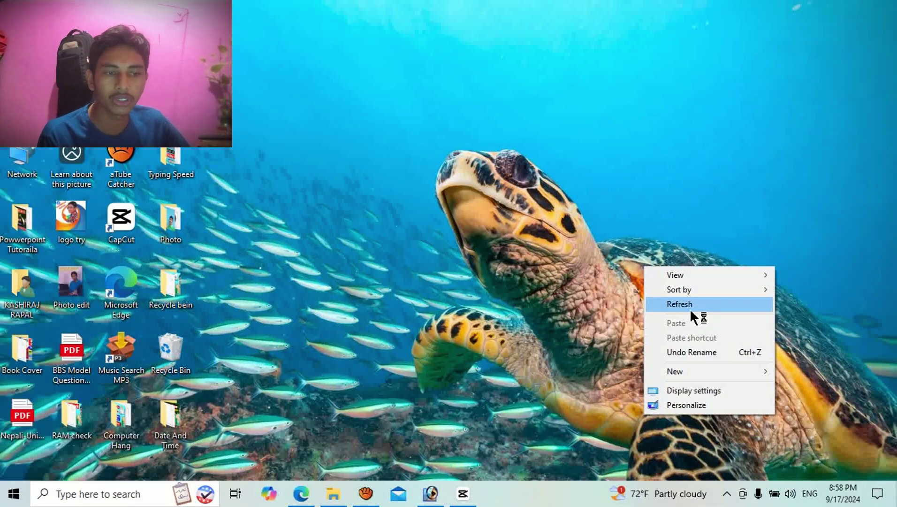
pyautogui.click(689, 305)
pyautogui.rightClick(670, 231)
pyautogui.click(692, 264)
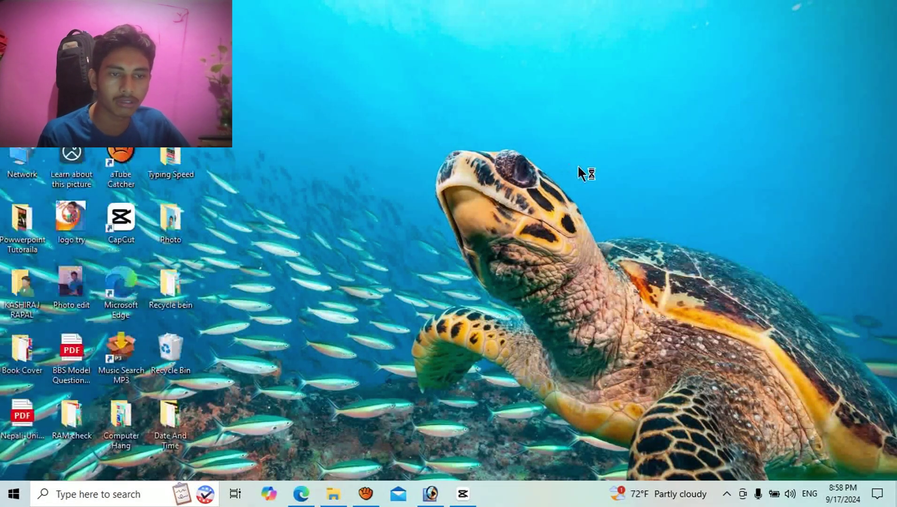
pyautogui.rightClick(567, 160)
pyautogui.click(606, 195)
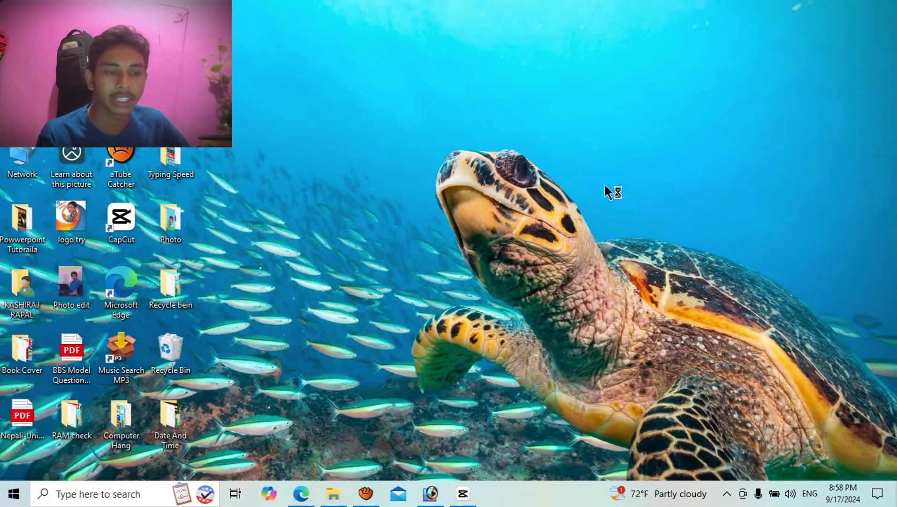
pyautogui.moveTo(844, 497)
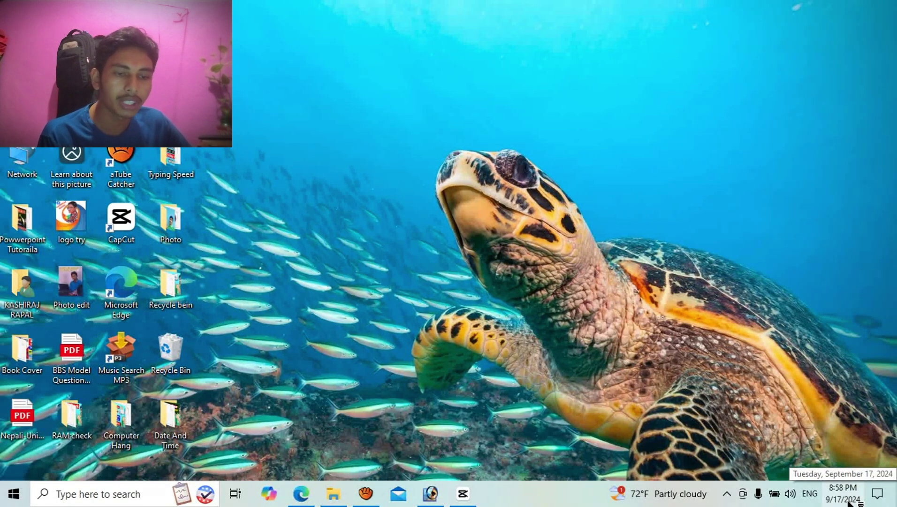
pyautogui.rightClick(573, 238)
pyautogui.click(623, 273)
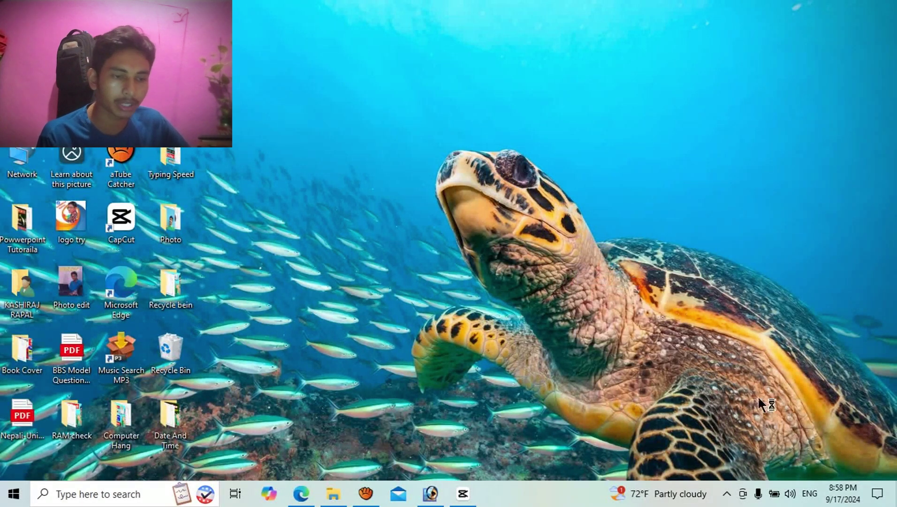
# Open the date and time settings from the taskbar clock, close them again and refresh the desktop
pyautogui.rightClick(841, 499)
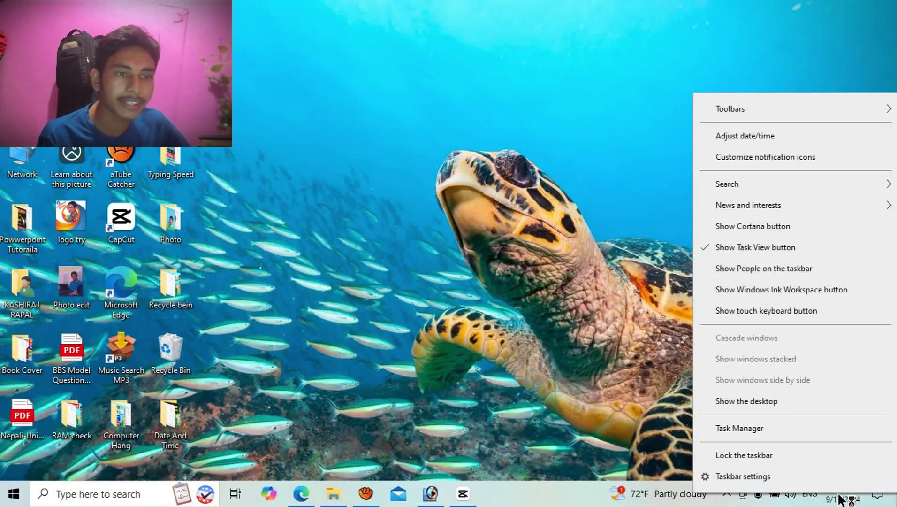
pyautogui.click(785, 137)
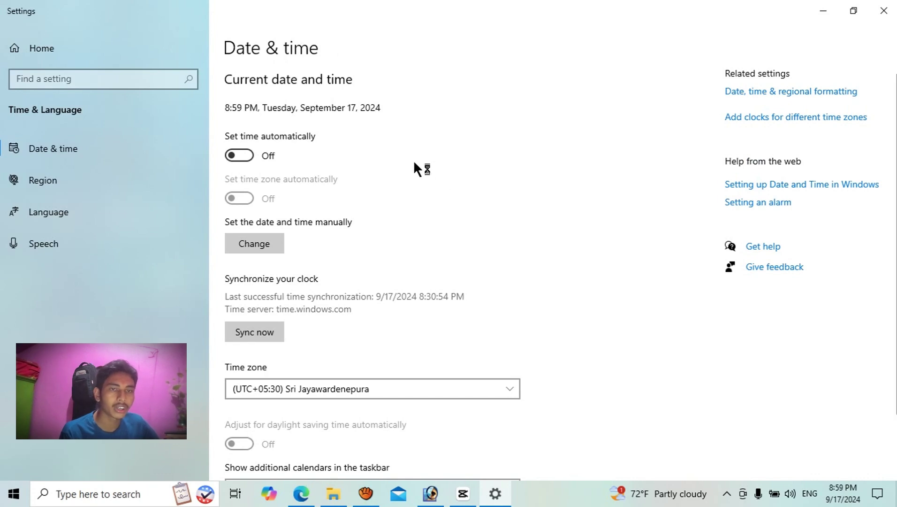
pyautogui.click(883, 11)
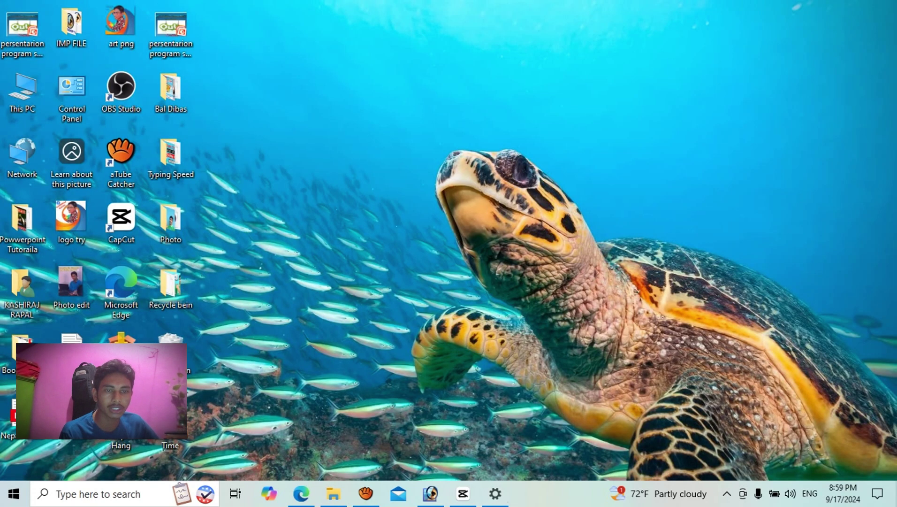
pyautogui.rightClick(487, 83)
pyautogui.click(516, 122)
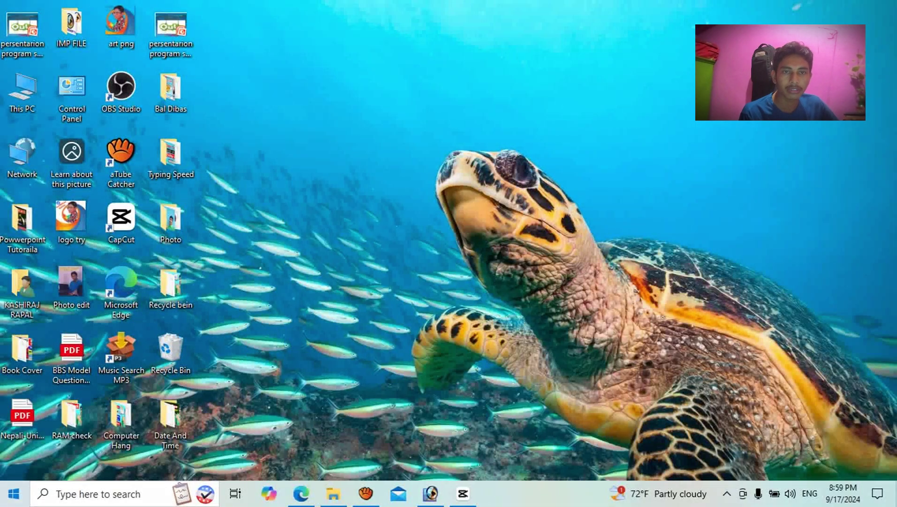
# Search Windows for "date and" and open the "Change the date and time" system settings
pyautogui.click(12, 500)
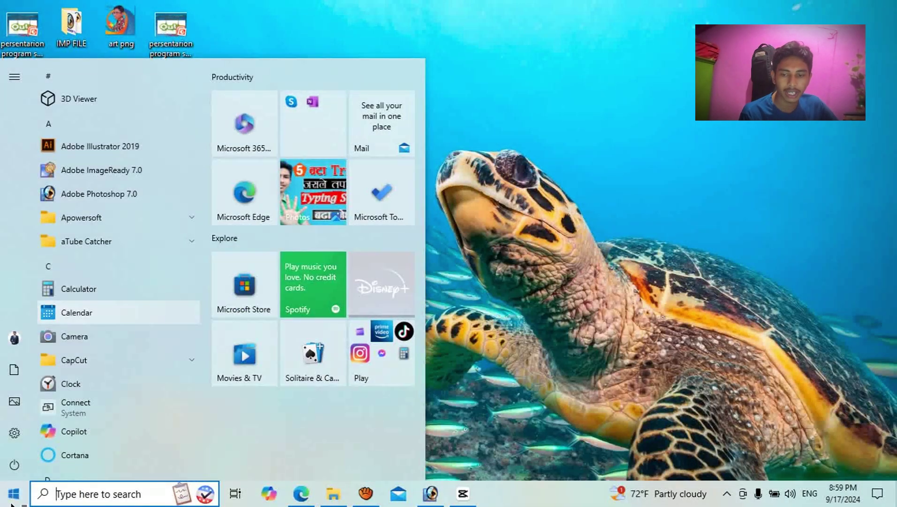
pyautogui.click(12, 501)
pyautogui.click(70, 493)
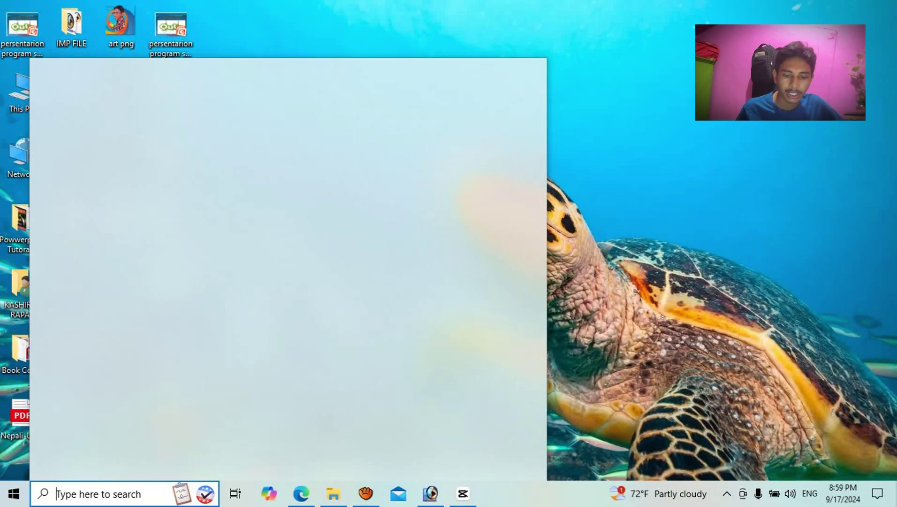
pyautogui.write('date')
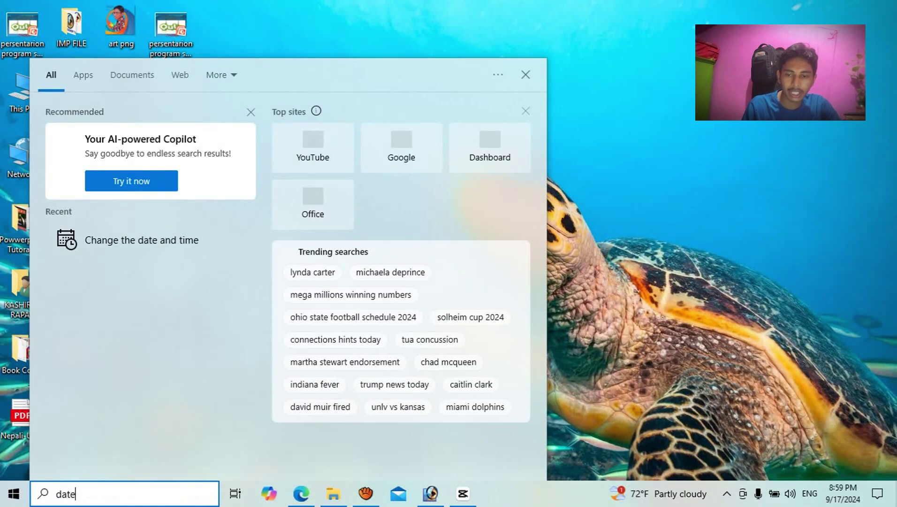
pyautogui.write(' and')
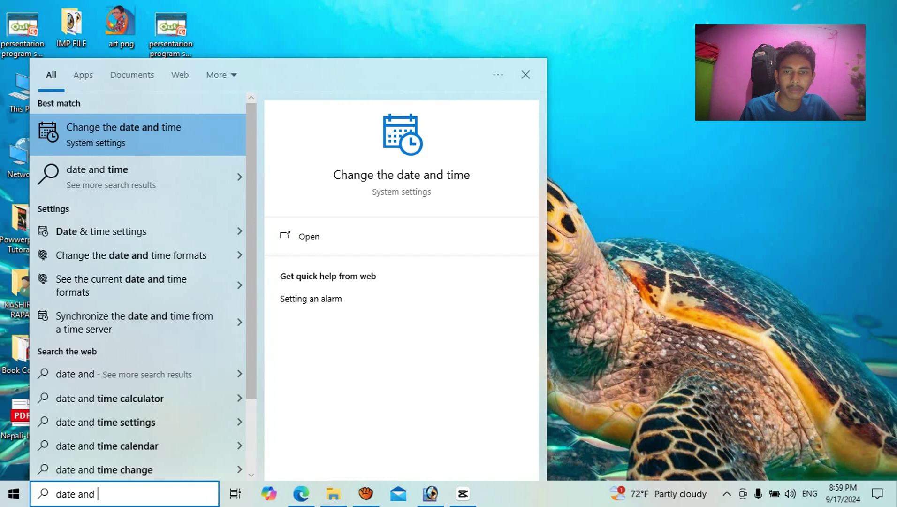
pyautogui.click(402, 175)
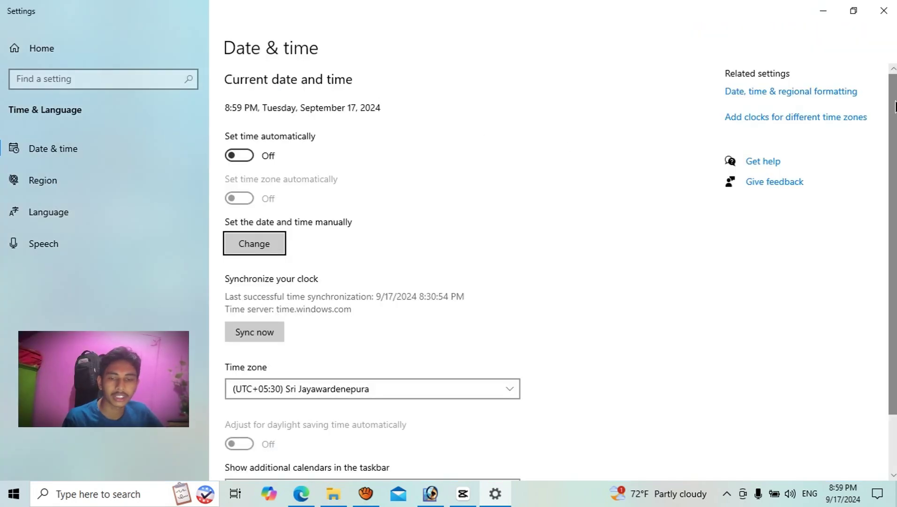
# Turn "Set time automatically" on, then switch it off again
pyautogui.scroll(-1, 756, 173)
pyautogui.scroll(1, 756, 173)
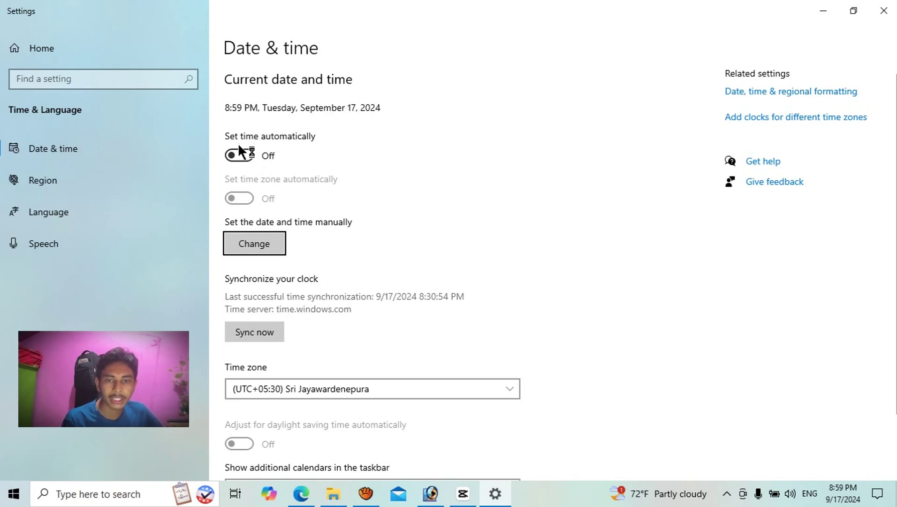
pyautogui.click(241, 154)
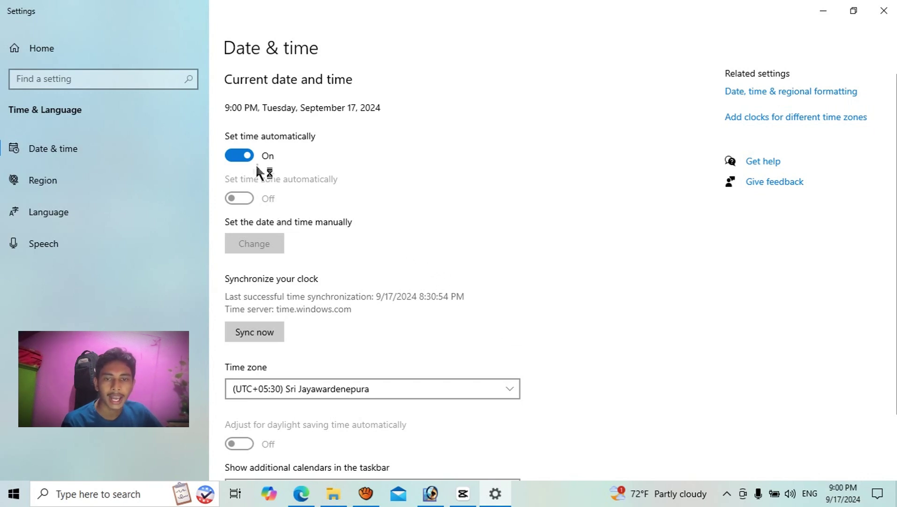
pyautogui.click(239, 154)
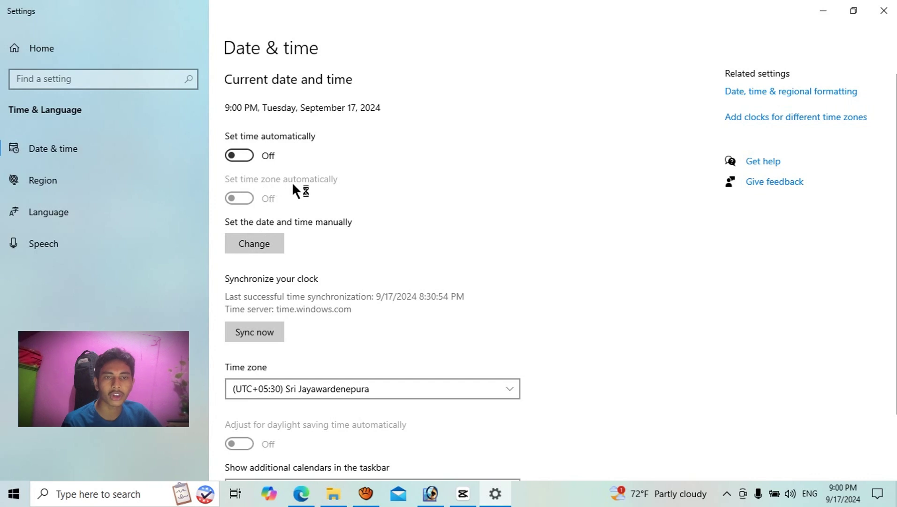
# Open the manual date and time dialog, view its month and year options, and cancel it
pyautogui.click(269, 242)
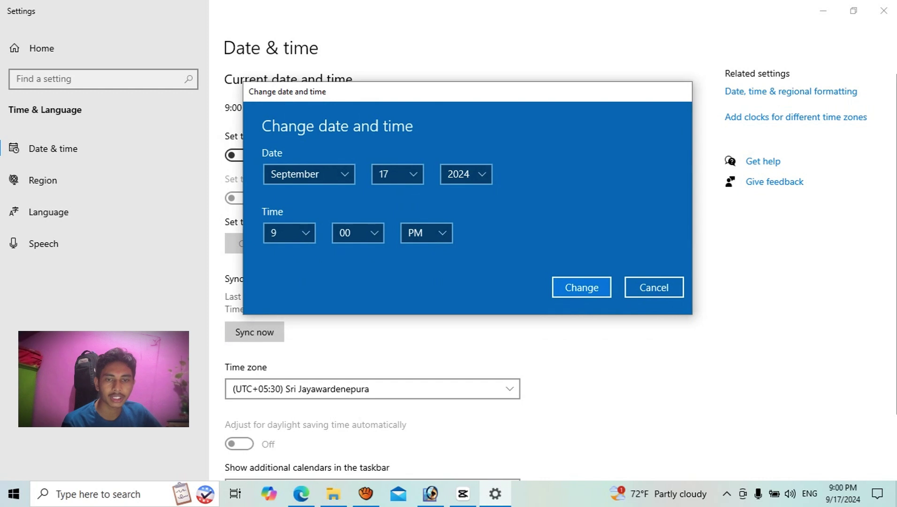
pyautogui.hotkey('alt', 'Down')
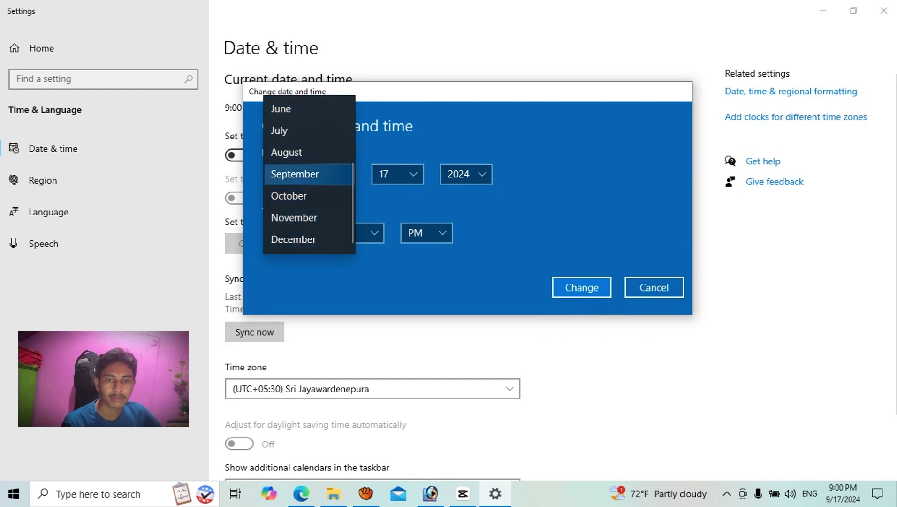
pyautogui.press('Escape')
pyautogui.press('Tab')
pyautogui.press('Tab')
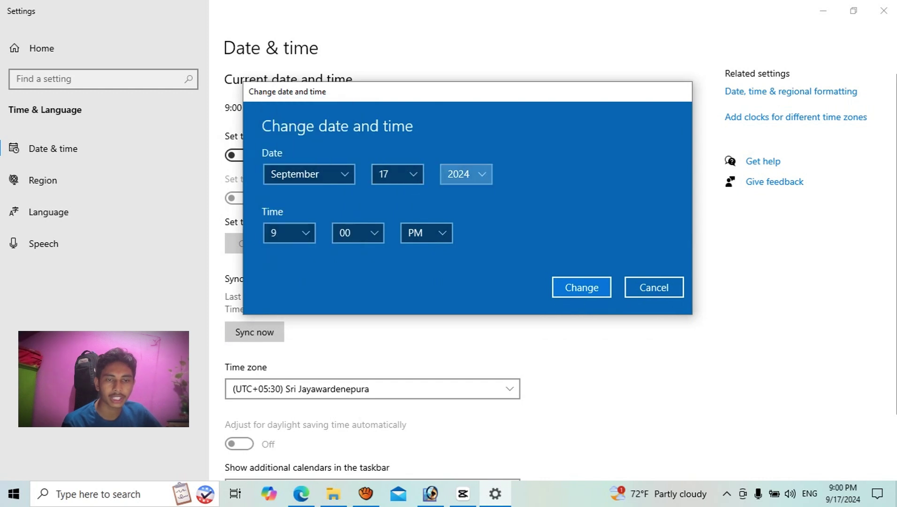
pyautogui.hotkey('alt', 'Down')
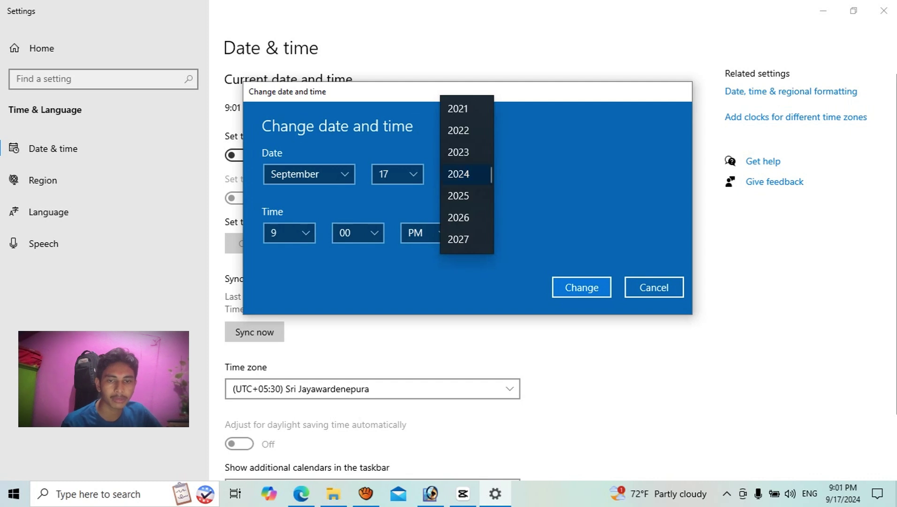
pyautogui.press('Escape')
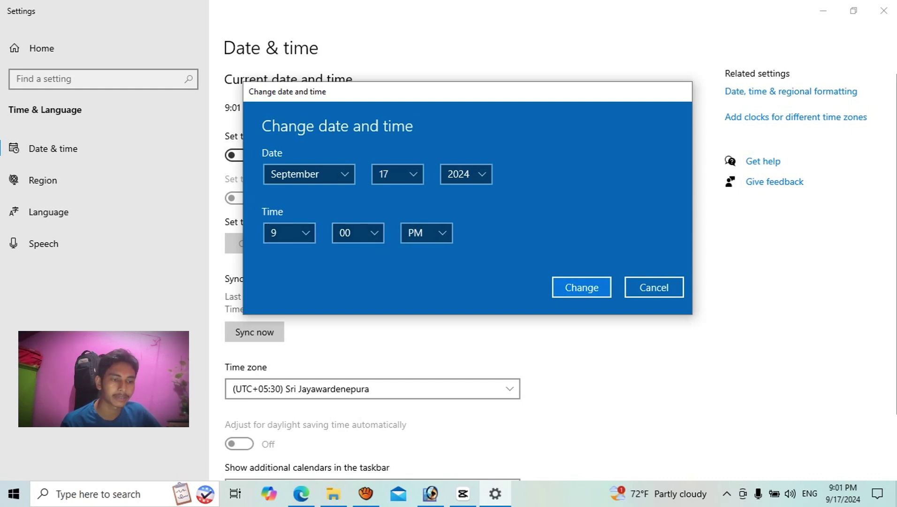
pyautogui.moveTo(851, 505)
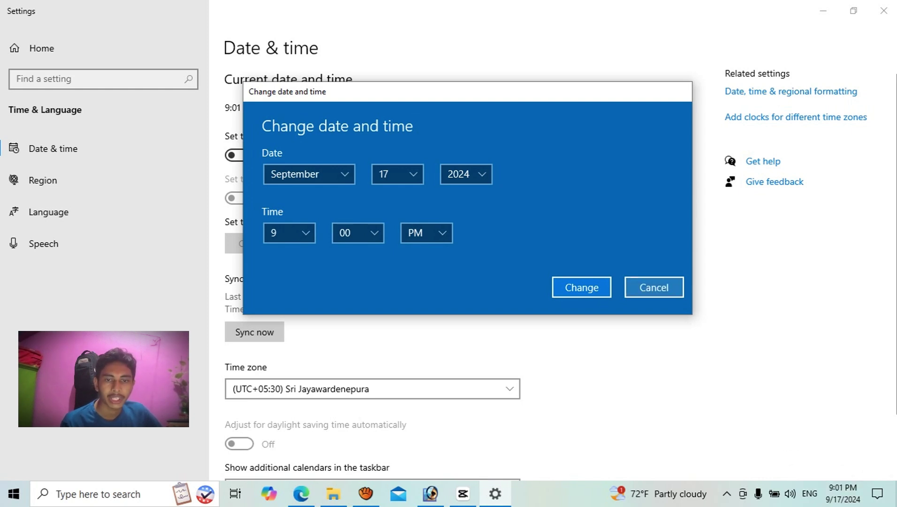
pyautogui.click(654, 287)
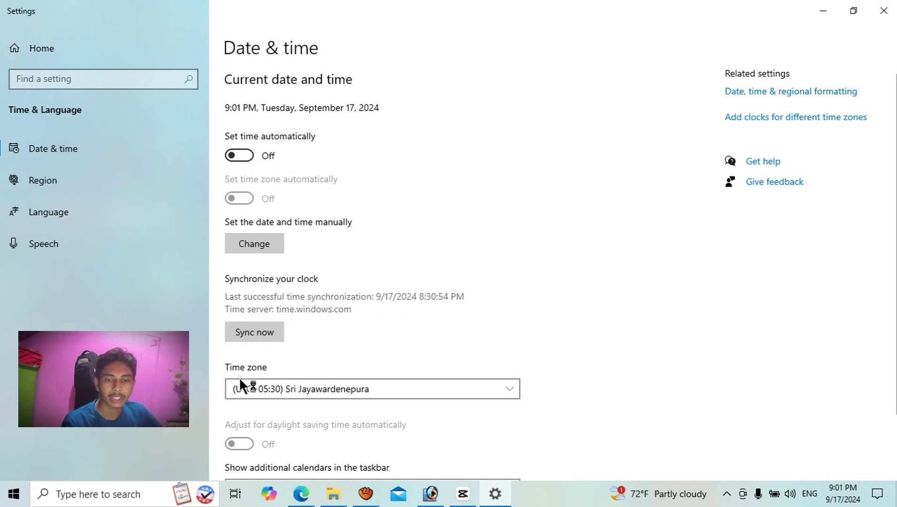
# Set the time zone to (UTC+05:45) Kathmandu
pyautogui.click(289, 385)
pyautogui.scroll(-2, 324, 385)
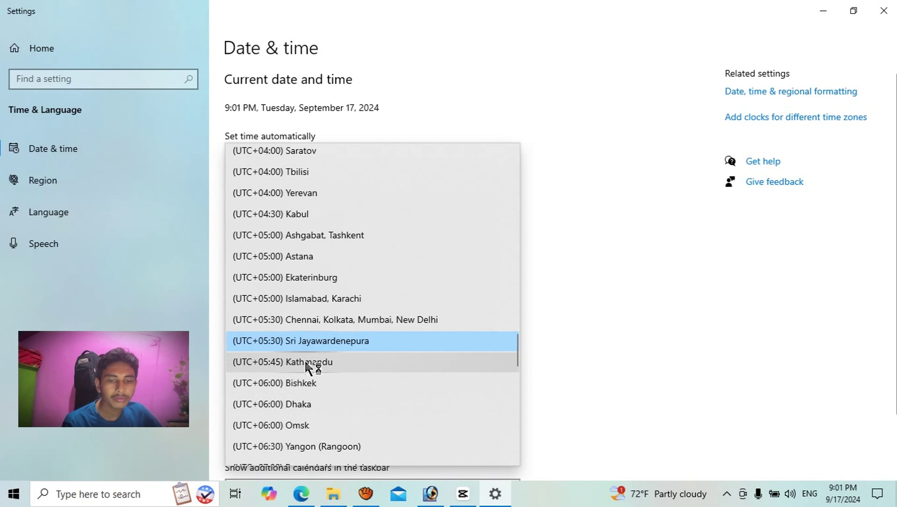
pyautogui.click(322, 360)
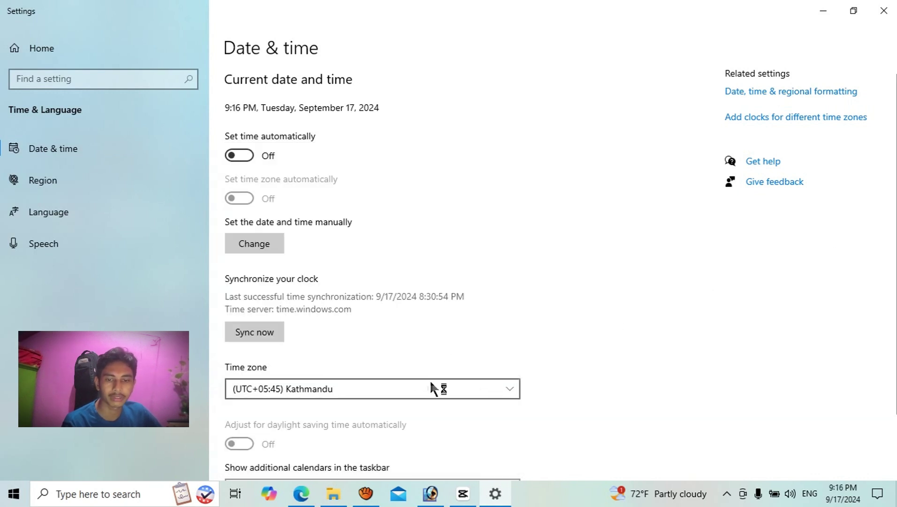
# Browse the time zone list again and keep (UTC+05:45) Kathmandu as the choice
pyautogui.scroll(-2, 552, 386)
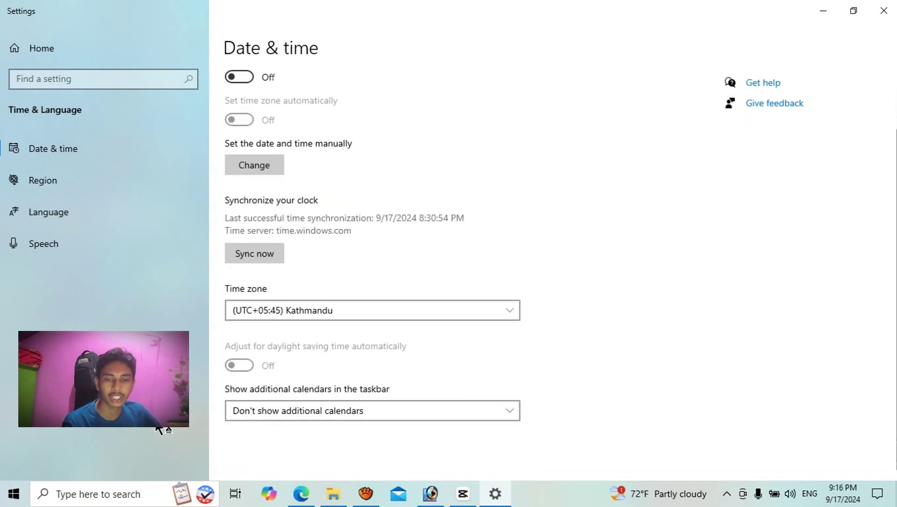
pyautogui.click(385, 313)
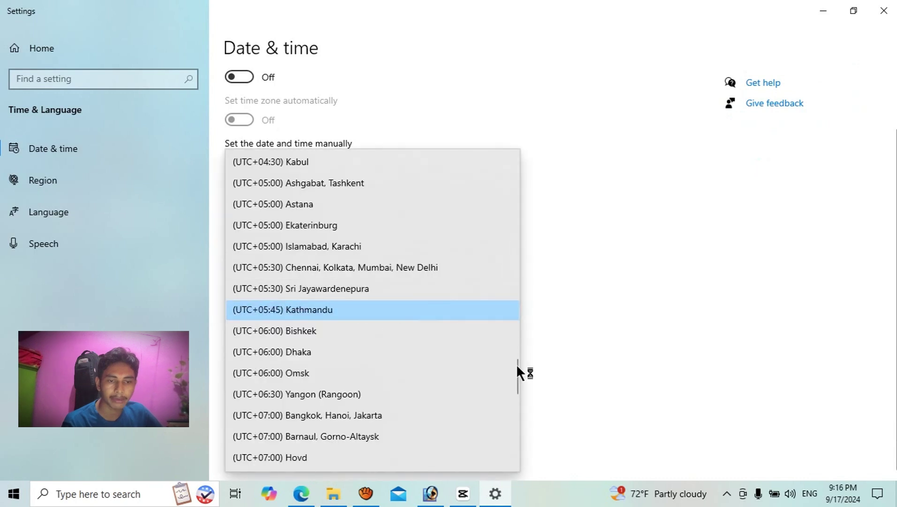
pyautogui.moveTo(516, 367)
pyautogui.mouseDown()
pyautogui.moveTo(517, 181)
pyautogui.moveTo(515, 377)
pyautogui.moveTo(506, 364)
pyautogui.mouseUp()
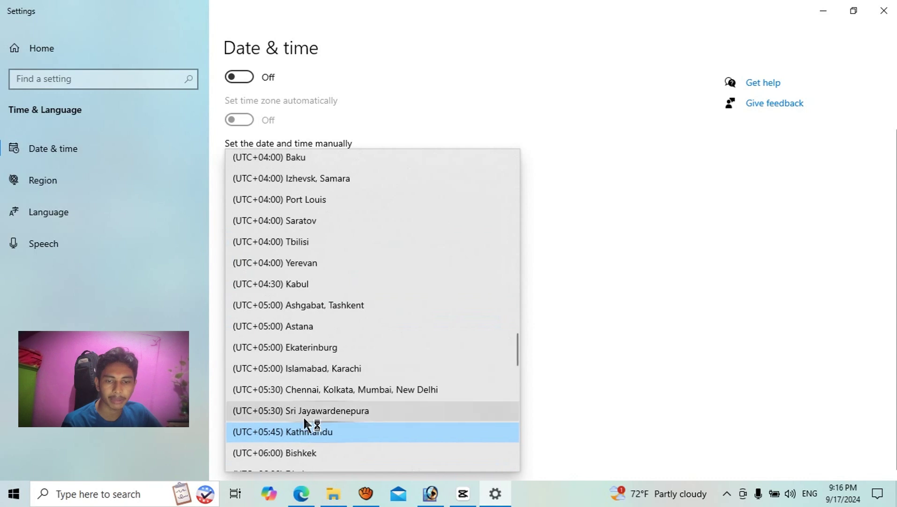
pyautogui.scroll(-2, 303, 418)
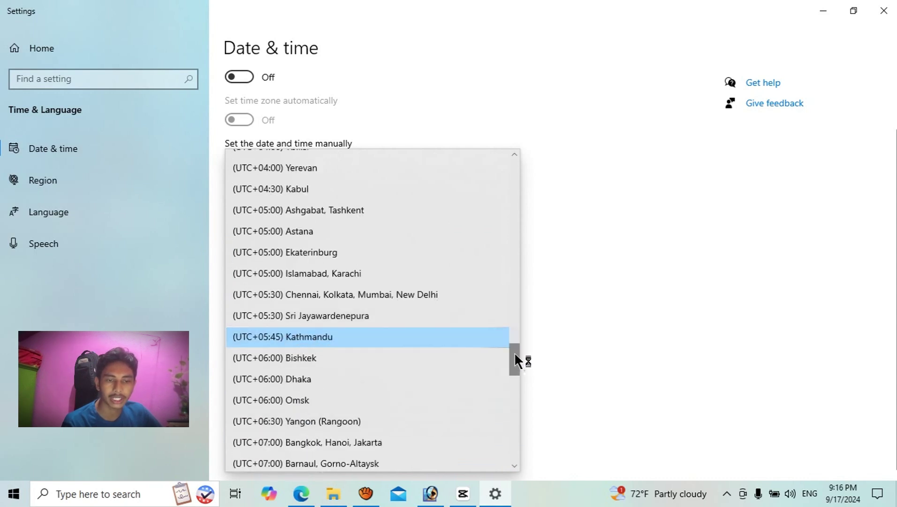
pyautogui.moveTo(515, 359)
pyautogui.mouseDown()
pyautogui.moveTo(518, 442)
pyautogui.moveTo(516, 337)
pyautogui.moveTo(517, 359)
pyautogui.mouseUp()
pyautogui.click(336, 351)
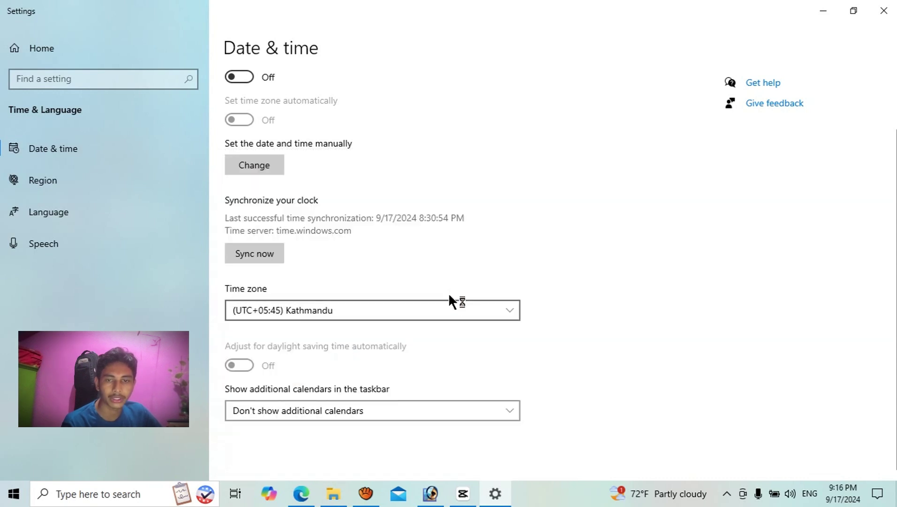
# Turn on "Set time automatically", close the settings window and refresh the desktop
pyautogui.scroll(3, 437, 286)
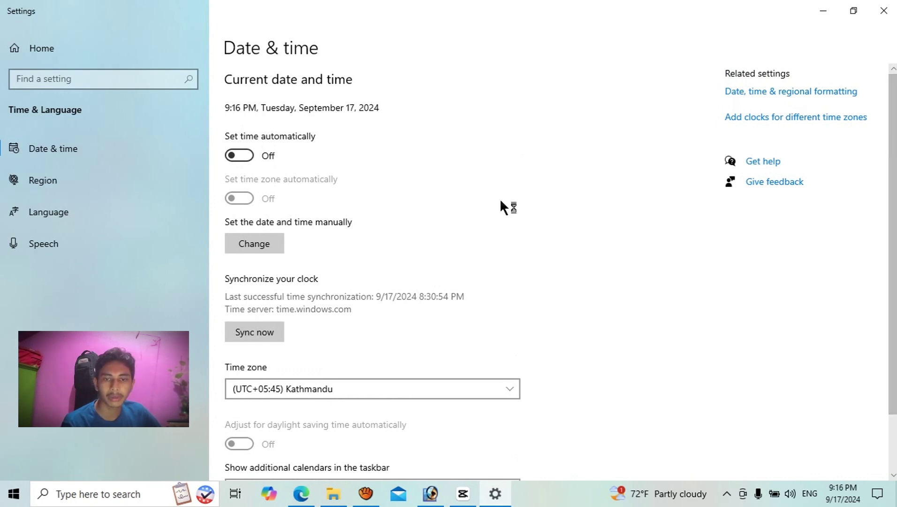
pyautogui.click(247, 155)
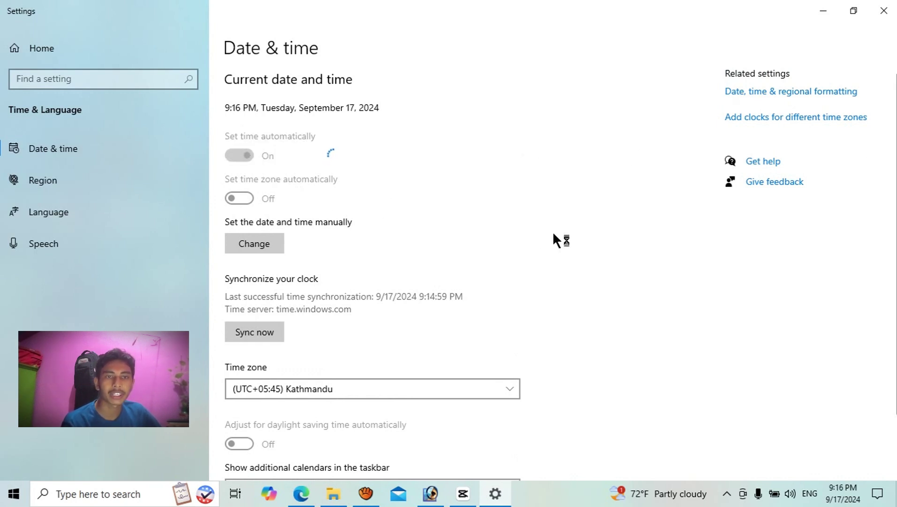
pyautogui.click(884, 11)
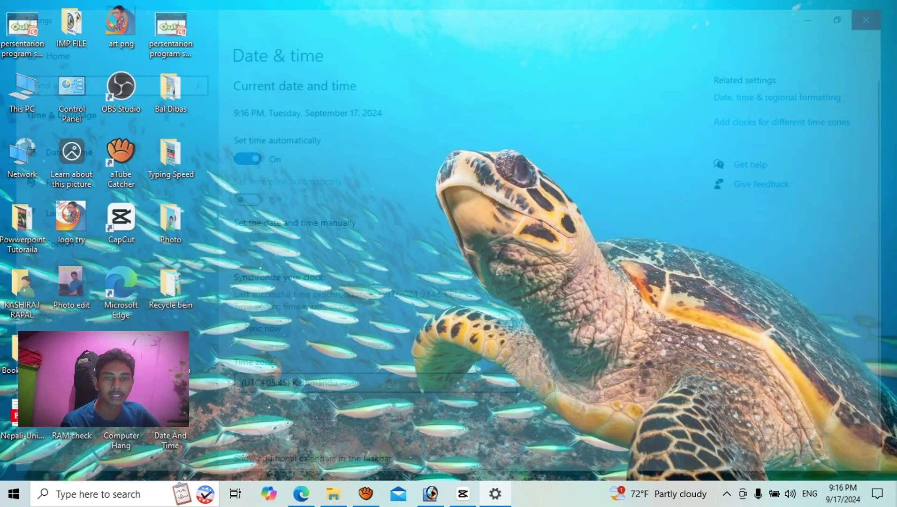
pyautogui.rightClick(481, 94)
pyautogui.click(510, 126)
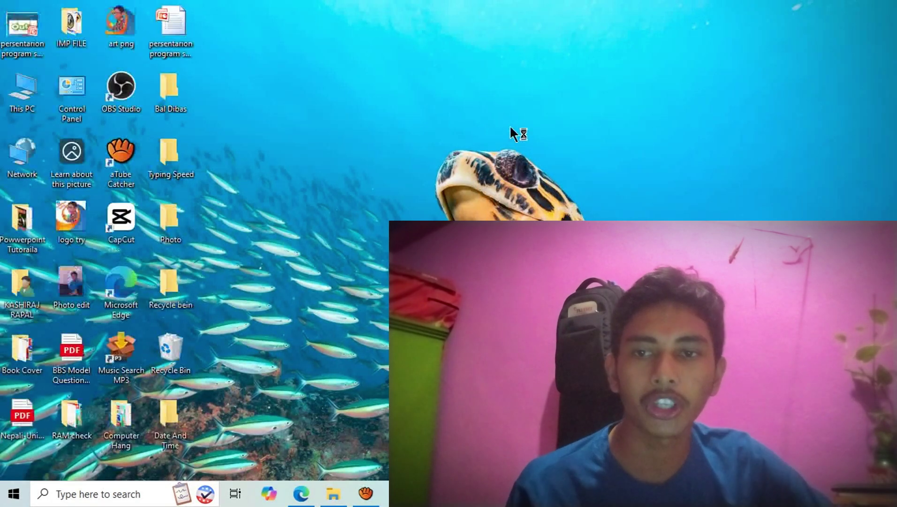